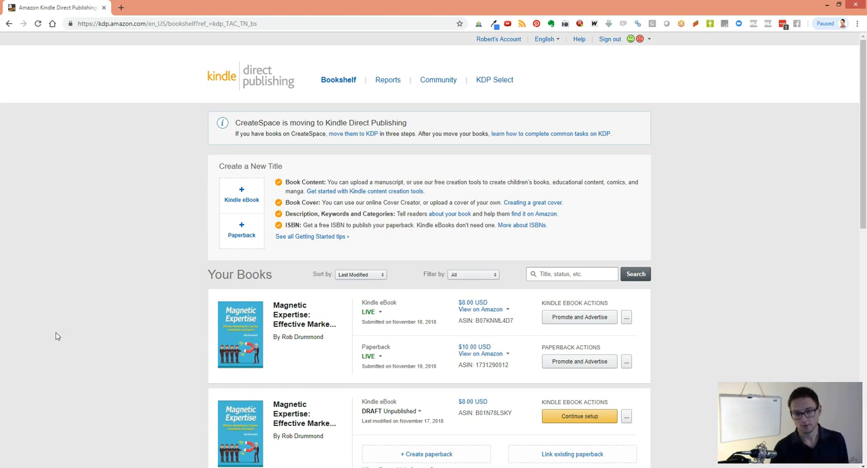
Look through the book list on the bookshelf and open the setup of the Customers For Life paperback draft
scroll(57, 336, "down", 1)
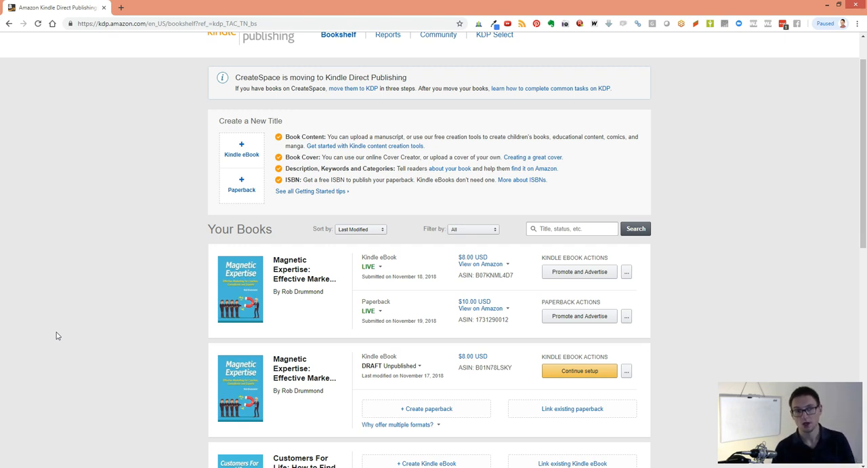
scroll(58, 331, "down", 4)
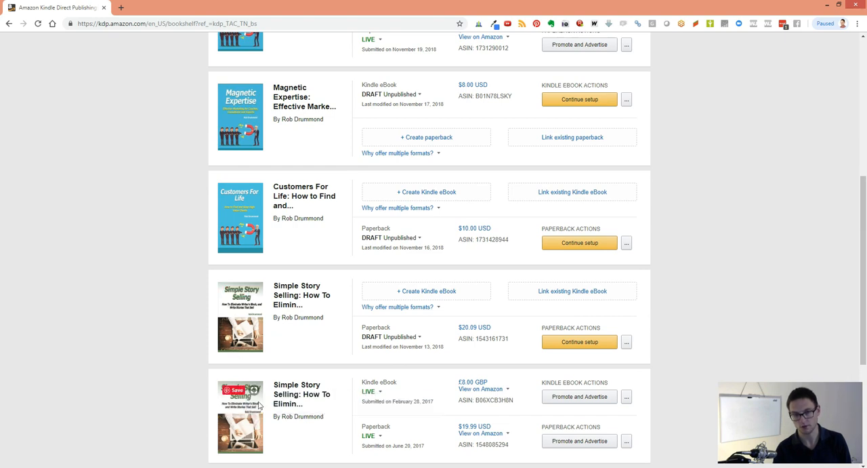
scroll(251, 362, "up", 3)
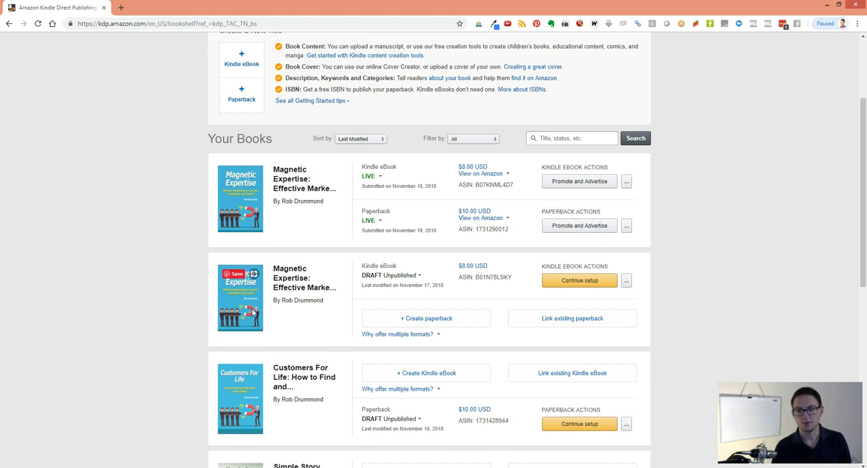
scroll(254, 312, "down", 1)
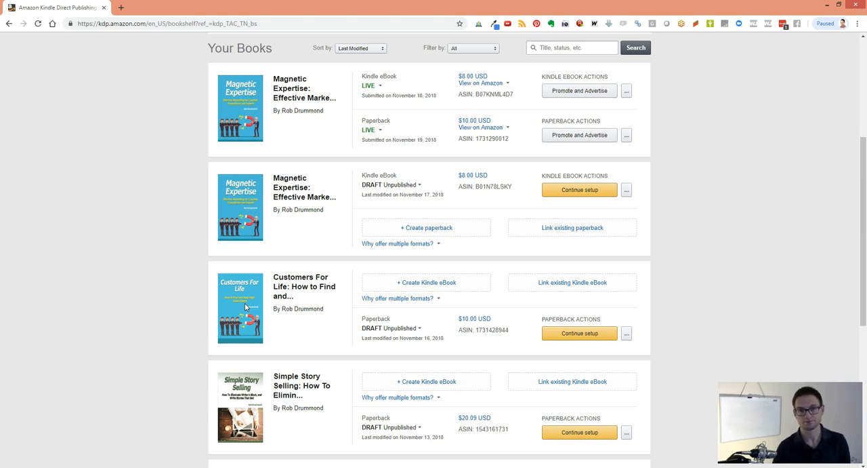
scroll(244, 307, "up", 2)
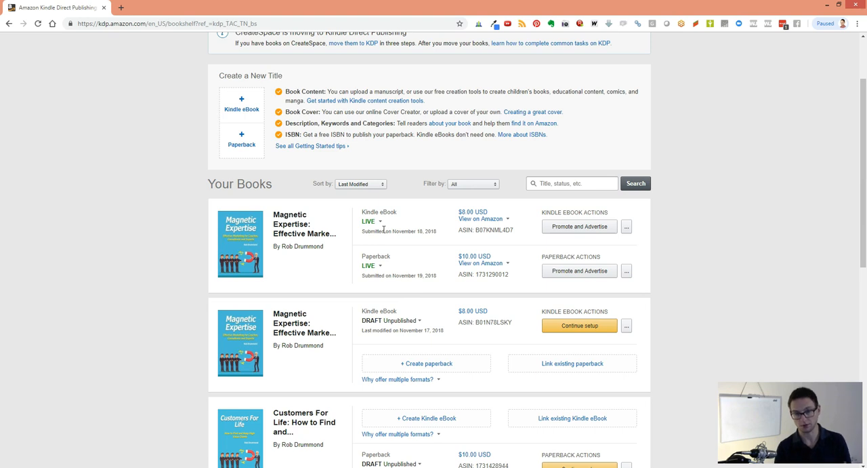
scroll(384, 229, "down", 2)
left_click(383, 230)
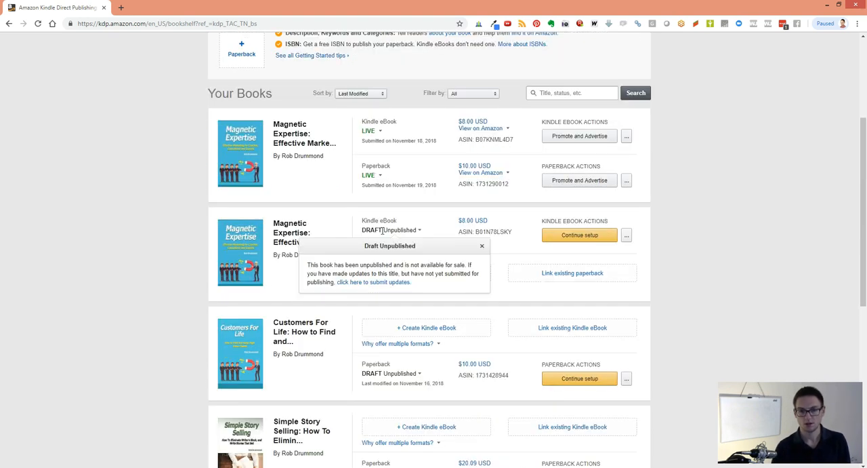
left_click(567, 381)
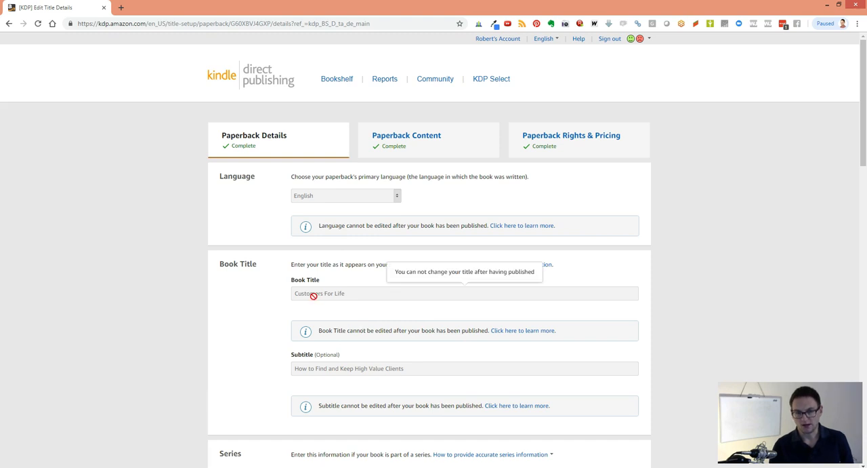
Review the paperback's details from language, title and edition through author, description, keywords, categories and adult content
scroll(390, 339, "down", 1)
scroll(390, 339, "down", 3)
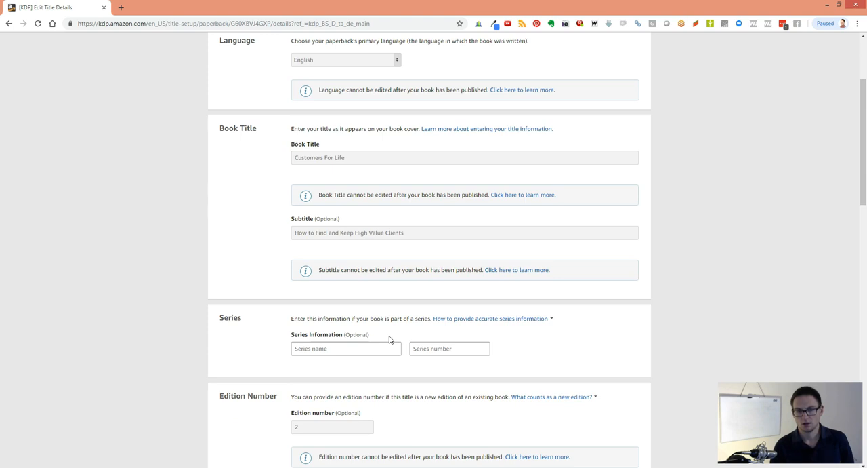
mouse_move(308, 203)
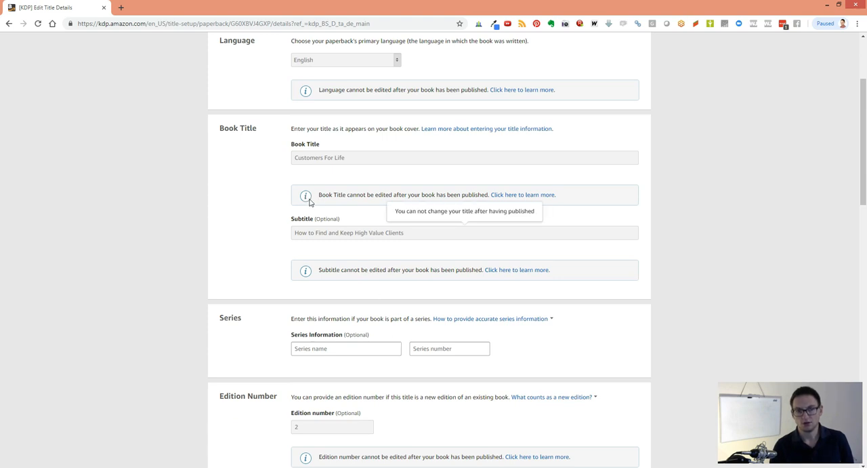
scroll(323, 233, "down", 3)
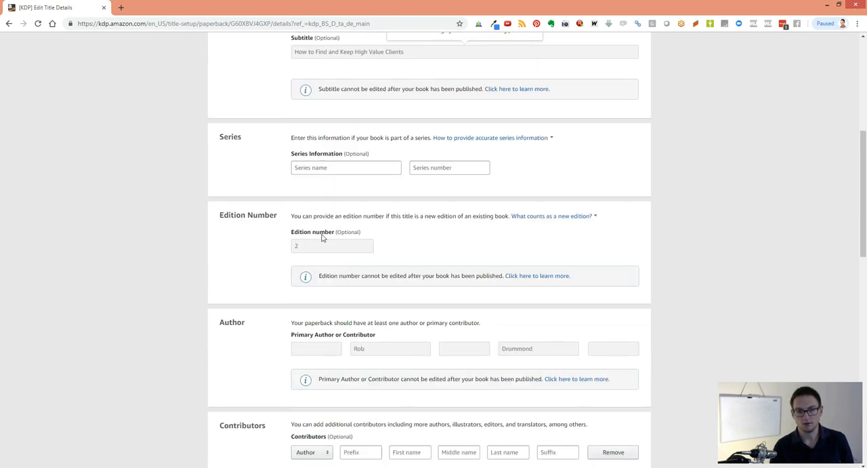
scroll(322, 234, "down", 2)
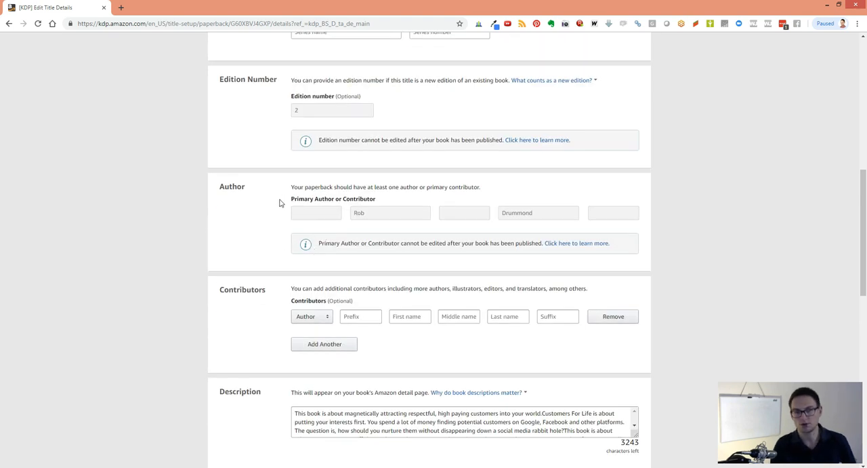
scroll(279, 207, "down", 2)
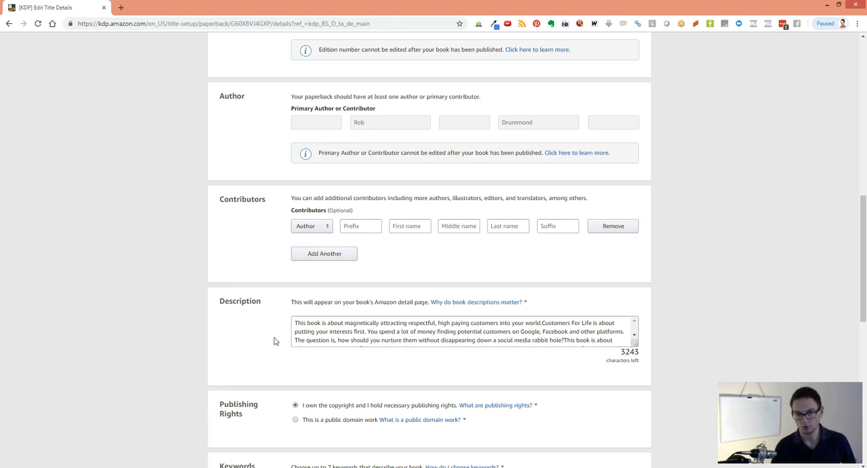
scroll(274, 340, "down", 2)
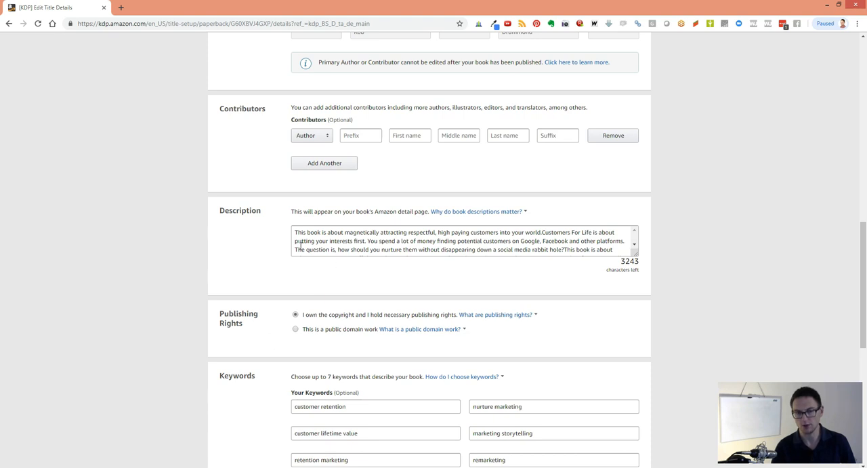
scroll(303, 246, "down", 3)
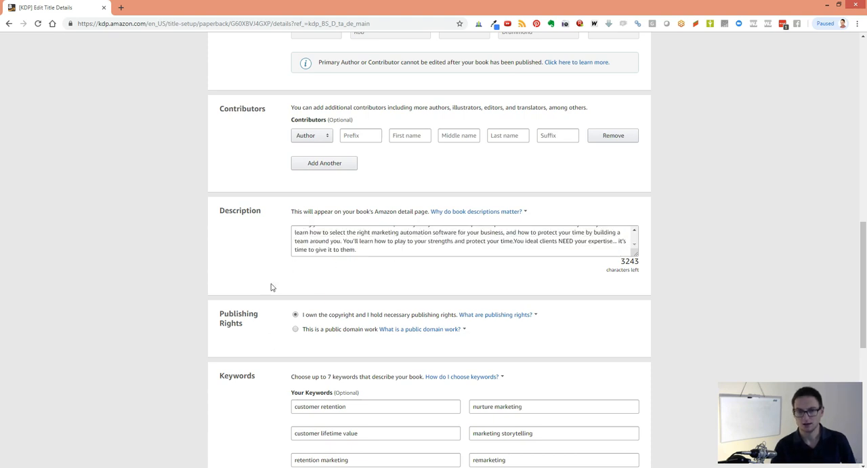
scroll(271, 288, "down", 4)
scroll(268, 289, "down", 2)
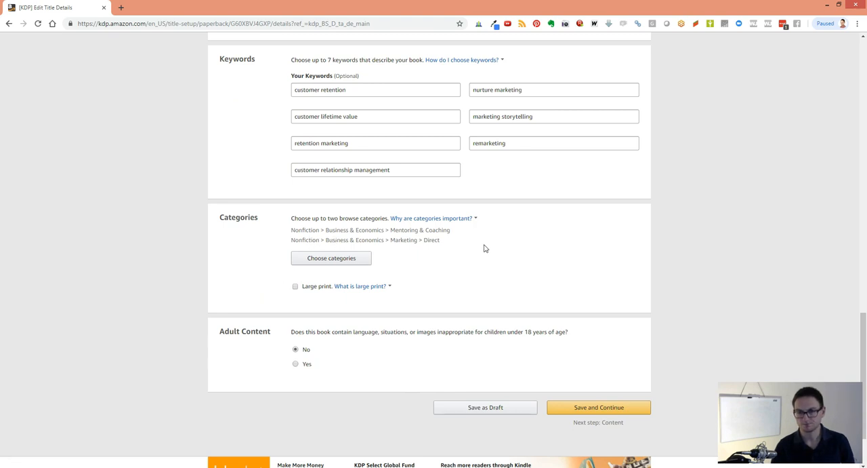
scroll(482, 246, "up", 5)
scroll(522, 221, "up", 8)
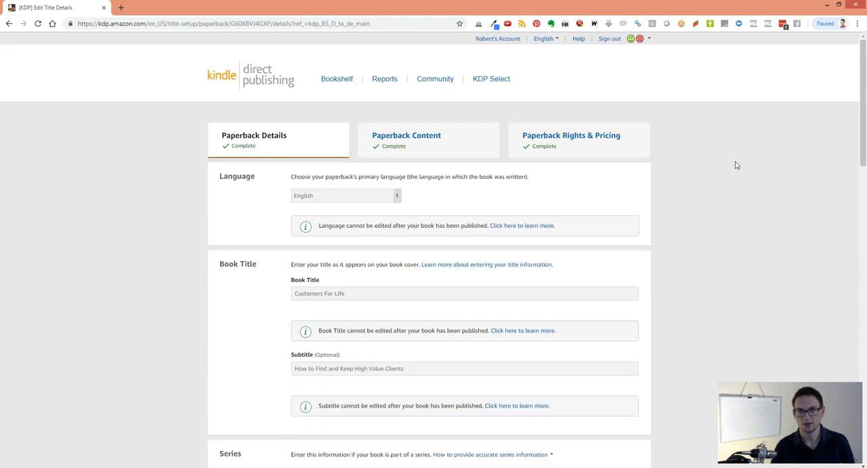
Open the Paperback Content page and review its ISBN, publication date, print options, manuscript and book cover sections
left_click(433, 142)
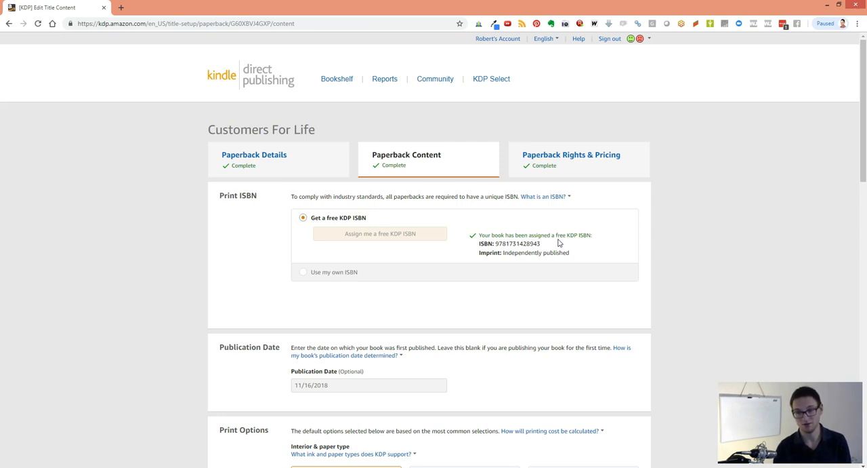
scroll(559, 242, "down", 1)
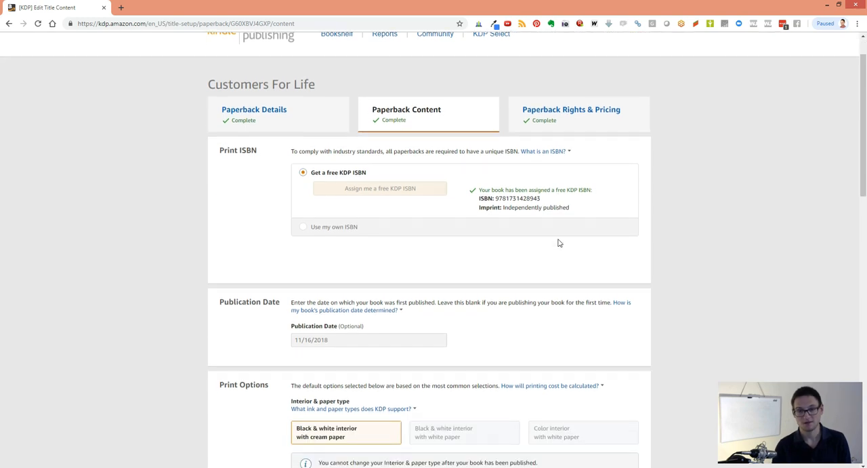
scroll(559, 242, "down", 1)
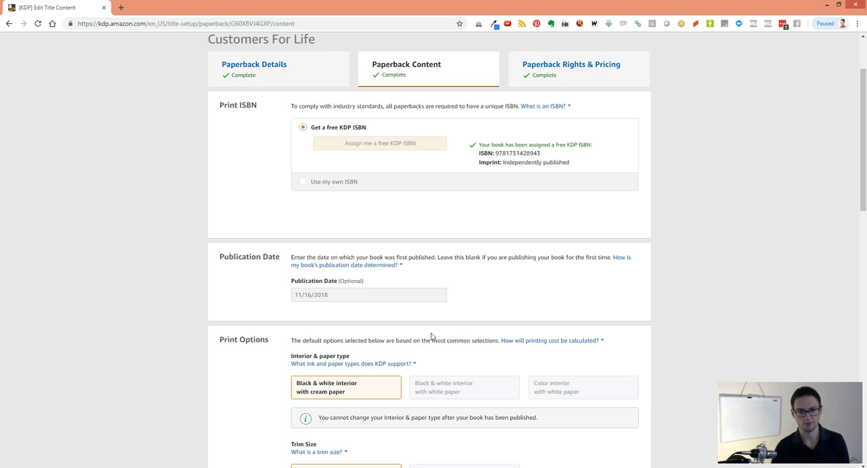
scroll(432, 335, "down", 2)
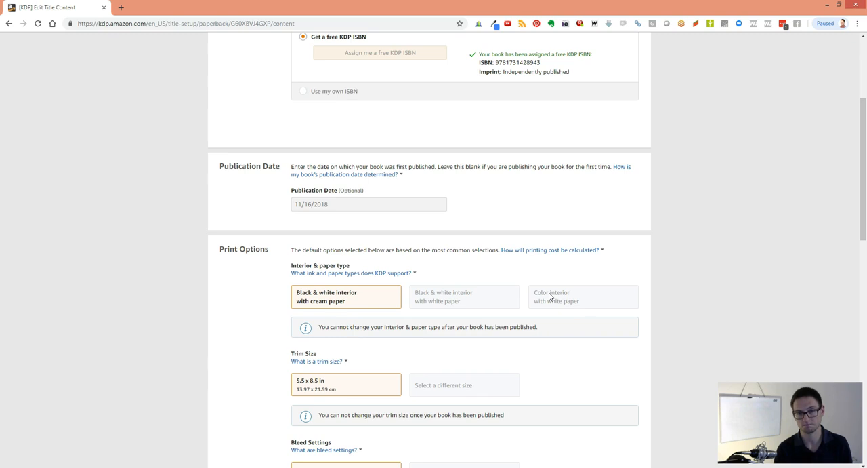
scroll(550, 297, "down", 1)
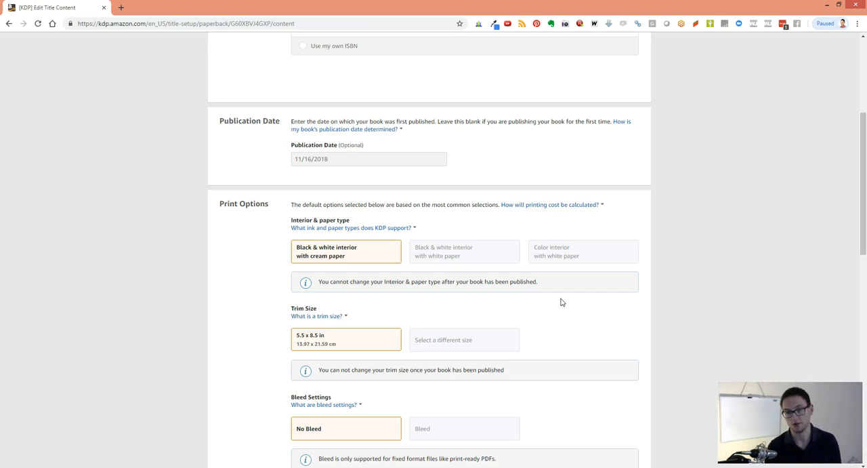
scroll(561, 302, "down", 3)
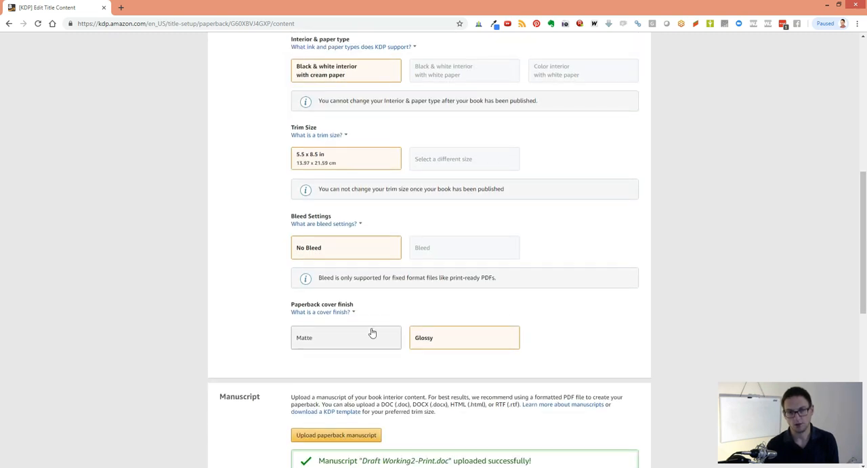
scroll(449, 333, "down", 4)
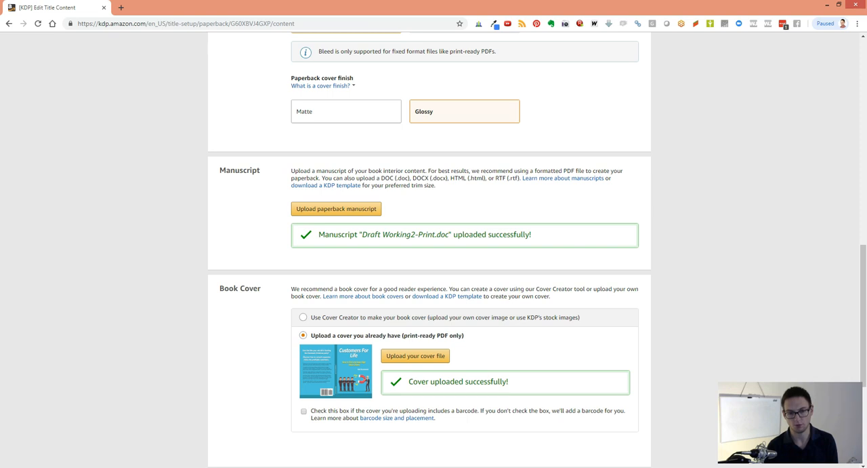
Switch to Draft Working2-Print.doc in LibreOffice Writer and open its page format settings
key("alt+Tab")
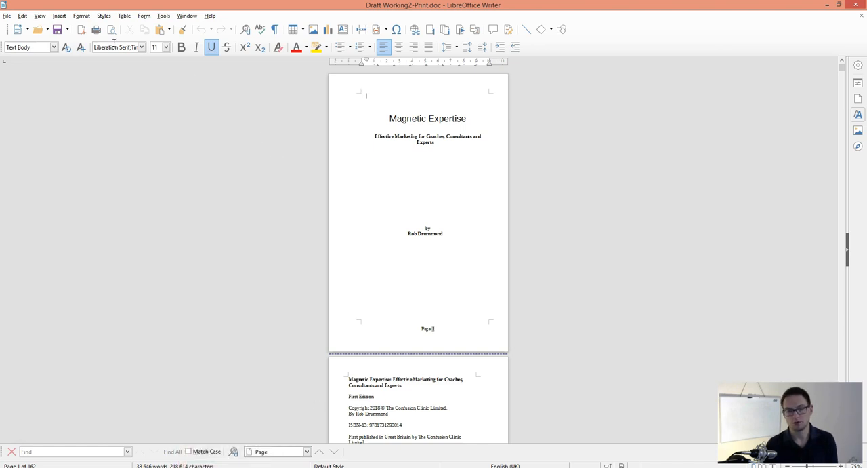
left_click(81, 16)
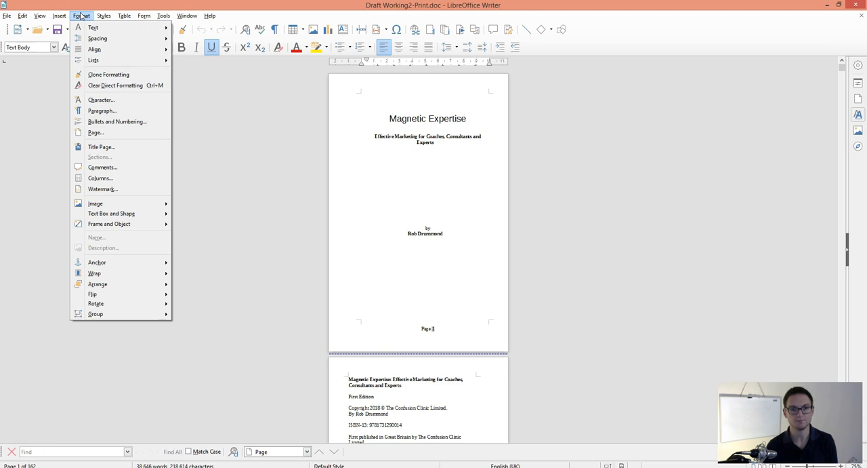
left_click(117, 133)
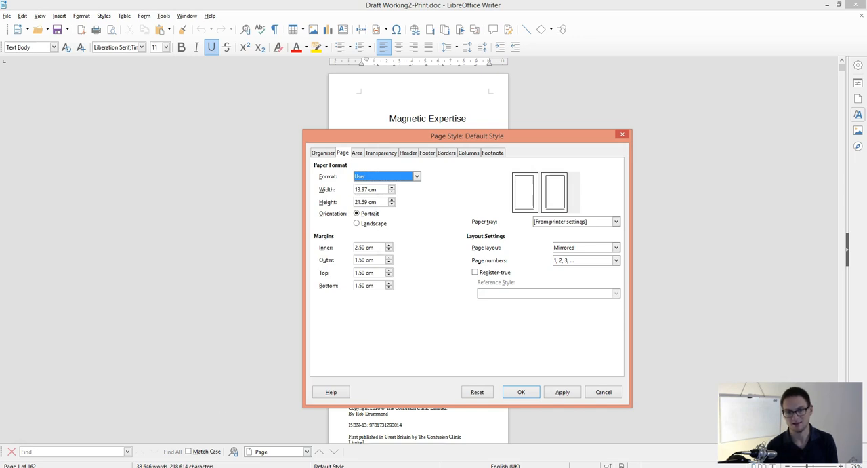
Compare the trim size on the browser's Paperback Content page with the Writer page dimensions, and close the page settings without changes
left_click(108, 467)
left_click(141, 445)
scroll(389, 274, "up", 6)
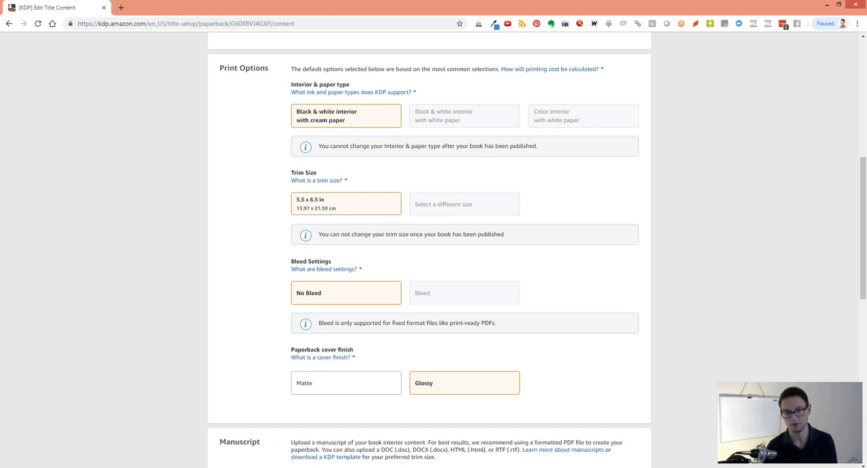
left_click(273, 467)
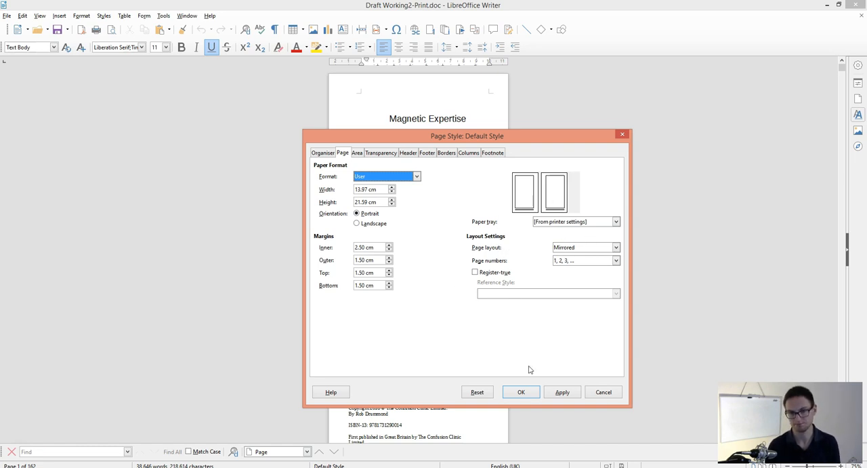
left_click(603, 393)
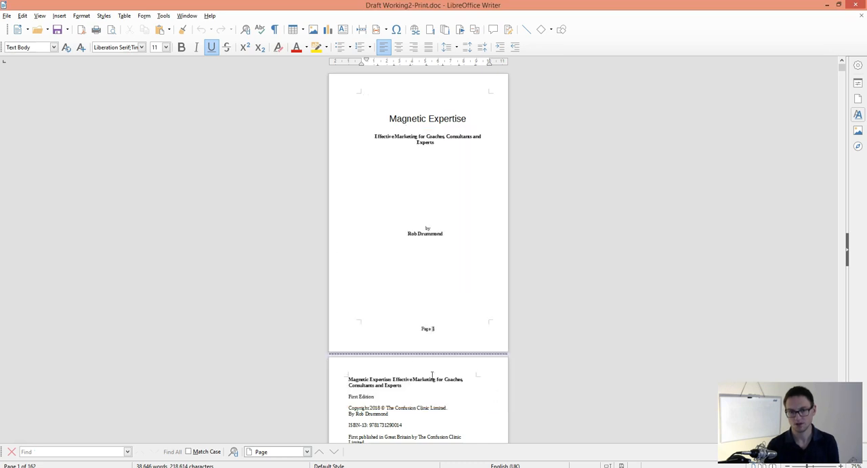
Examine the manuscript's opening pages from the title page through the copyright page and the table of contents
left_click(347, 95)
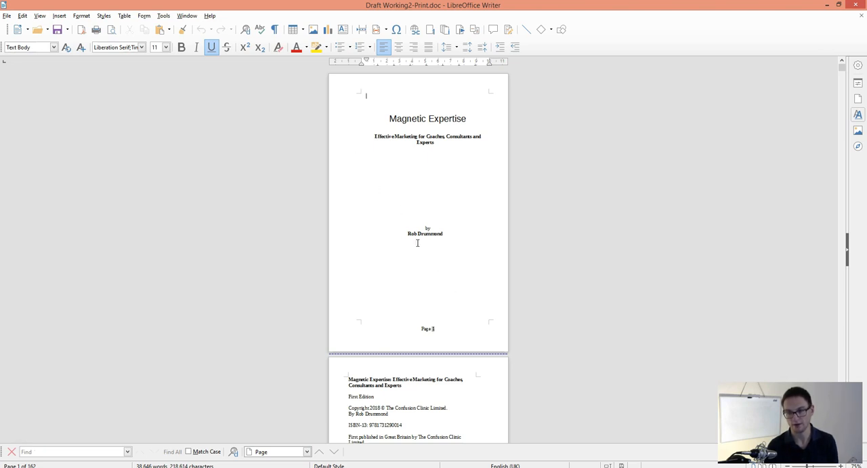
scroll(416, 242, "down", 1)
scroll(417, 241, "up", 1)
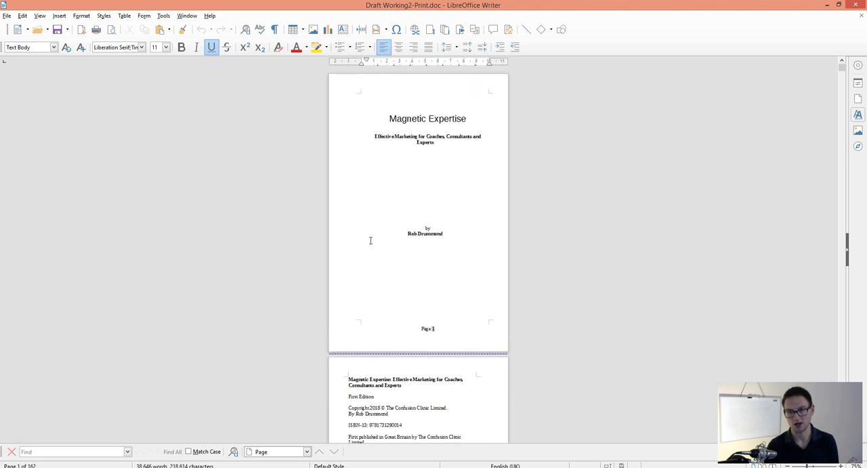
scroll(371, 241, "down", 2)
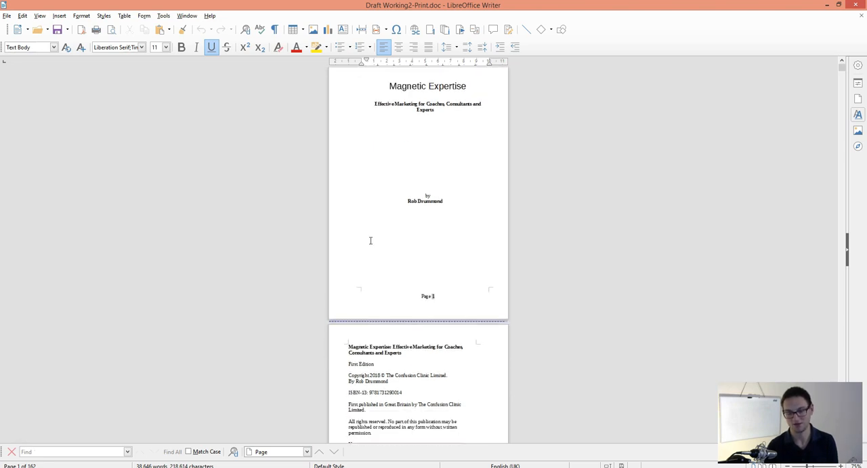
scroll(371, 241, "down", 2)
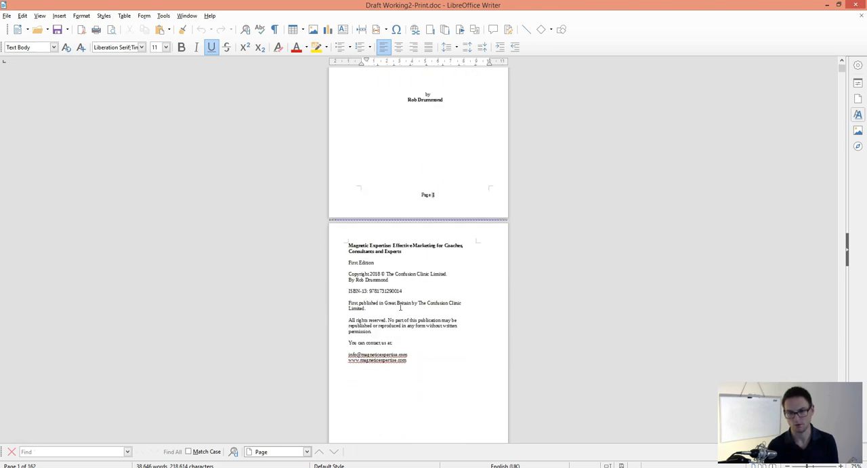
scroll(400, 307, "down", 1)
scroll(416, 310, "down", 8)
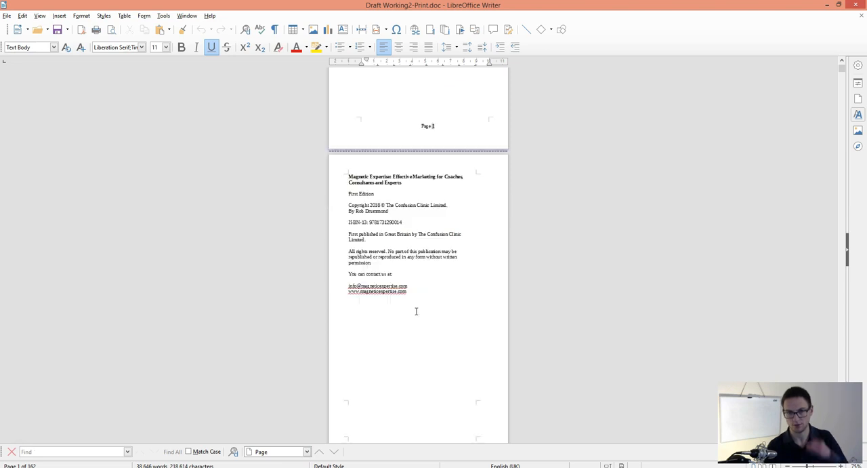
scroll(416, 294, "down", 15)
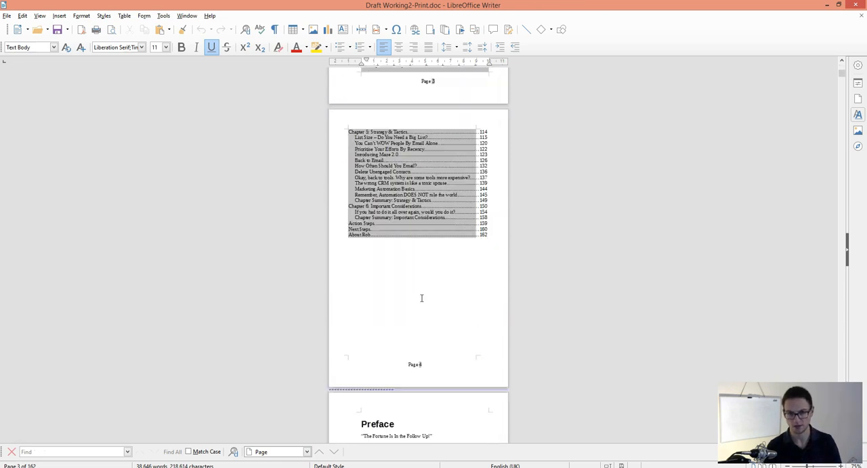
Examine the manuscript's Preface pages, and switch to the Magnetic Expertise.indd book cover in InDesign
scroll(416, 294, "down", 3)
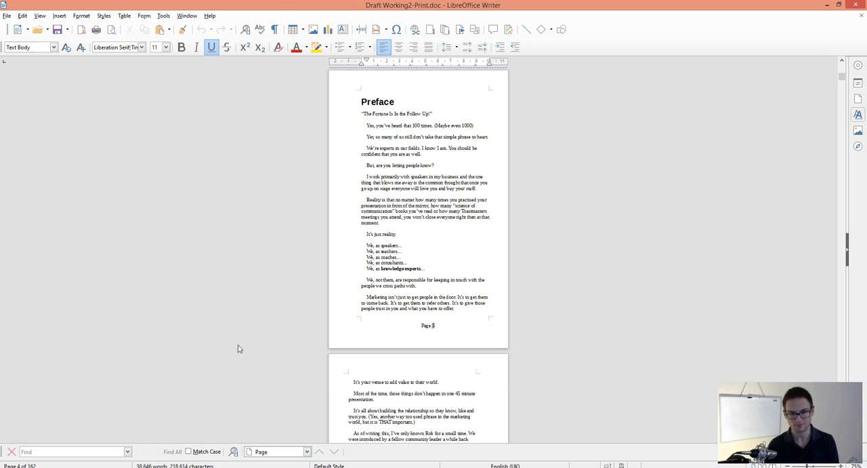
scroll(319, 299, "down", 3)
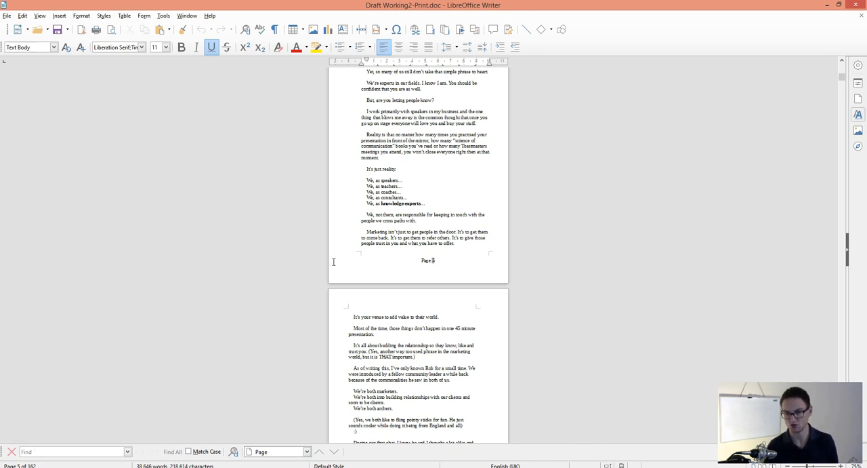
left_click(262, 466)
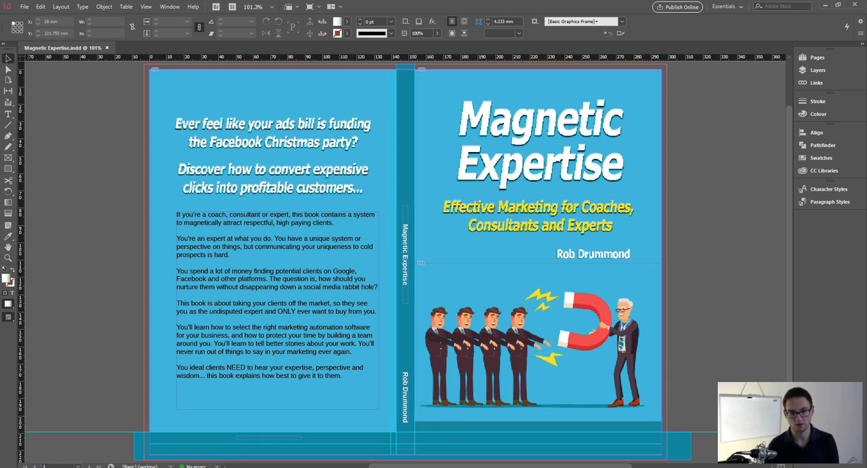
Switch to the browser's Paperback Content page and review its manuscript, book cover and book preview sections
left_click(171, 429)
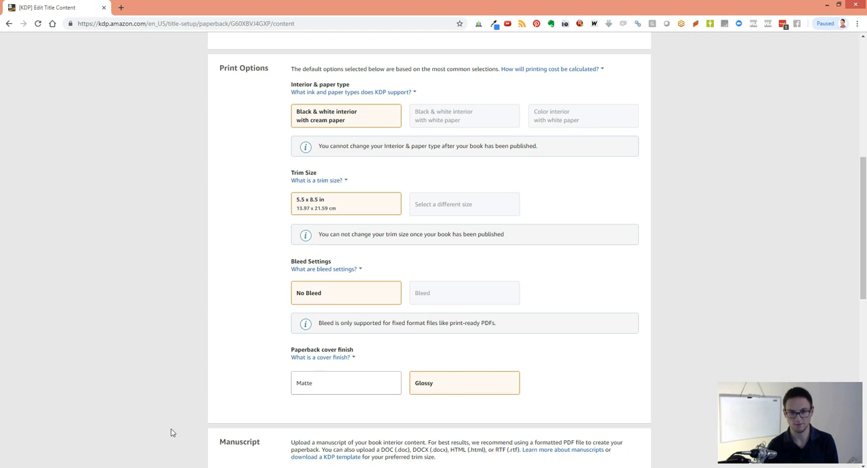
scroll(281, 368, "down", 5)
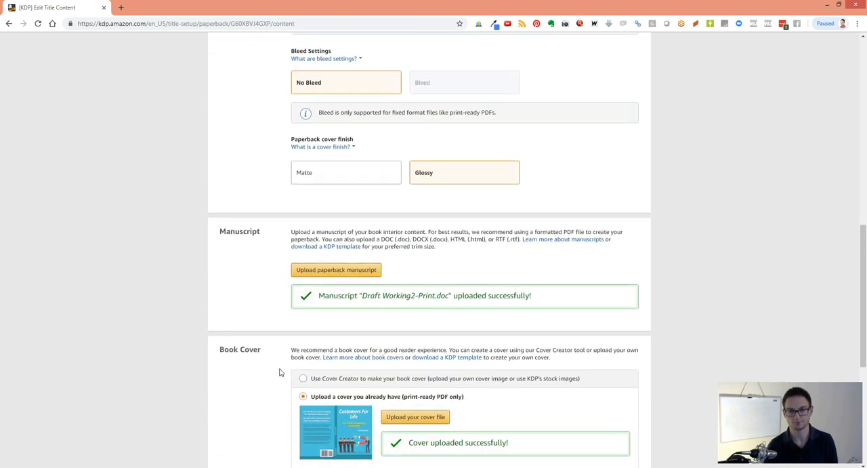
scroll(313, 344, "down", 3)
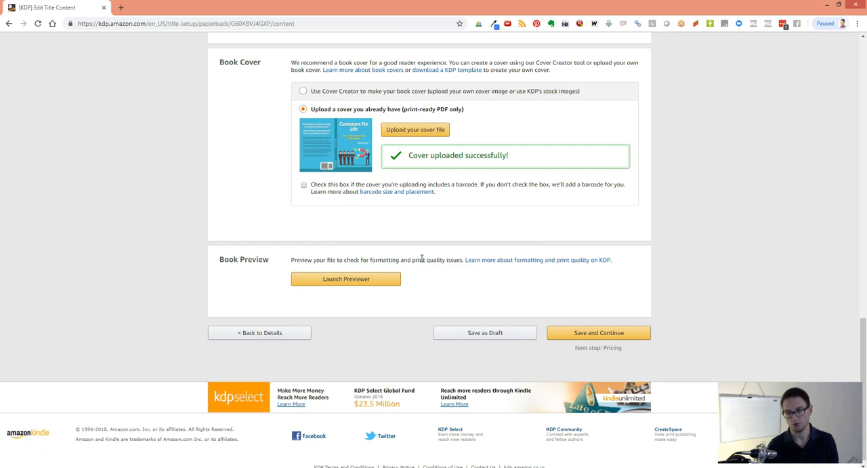
Open the Paperback Rights & Pricing page, continuing without saving the content changes
scroll(434, 244, "up", 15)
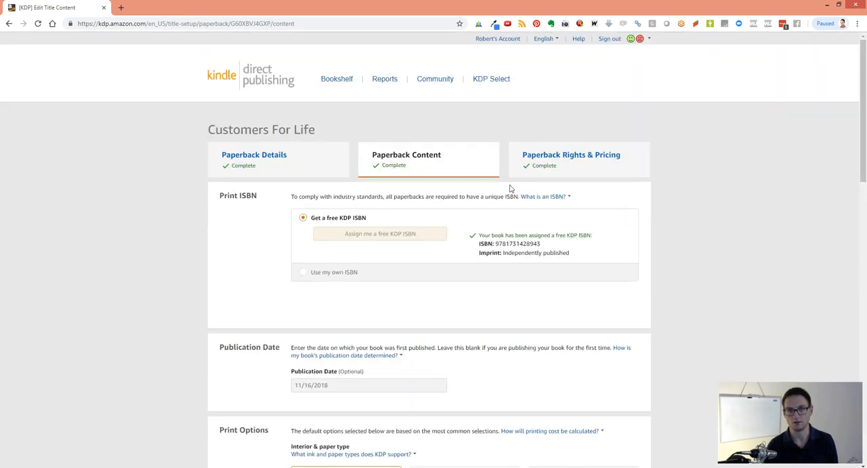
left_click(563, 160)
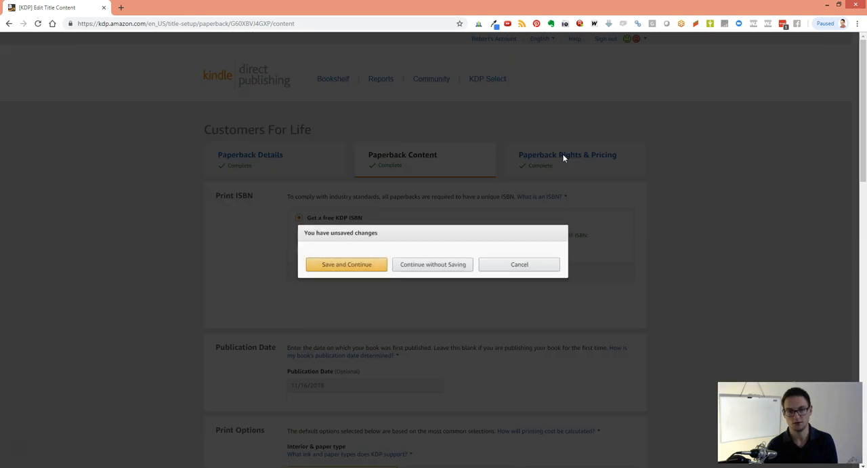
left_click(434, 268)
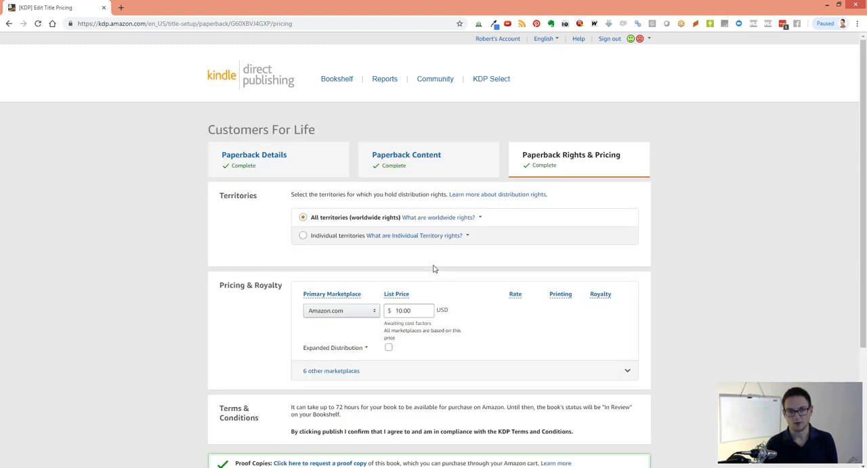
Expand the other marketplaces under Pricing & Royalty and review their list prices, printing costs and royalties, down to the proof copy section
scroll(435, 269, "down", 2)
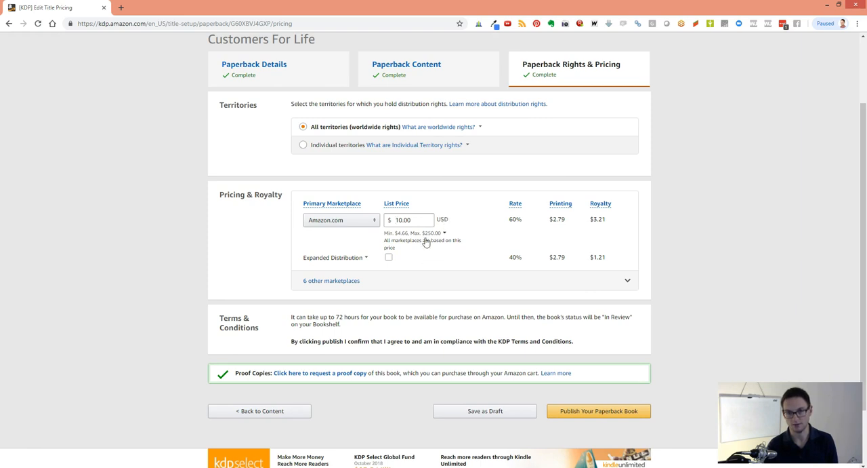
left_click(353, 282)
scroll(353, 284, "down", 1)
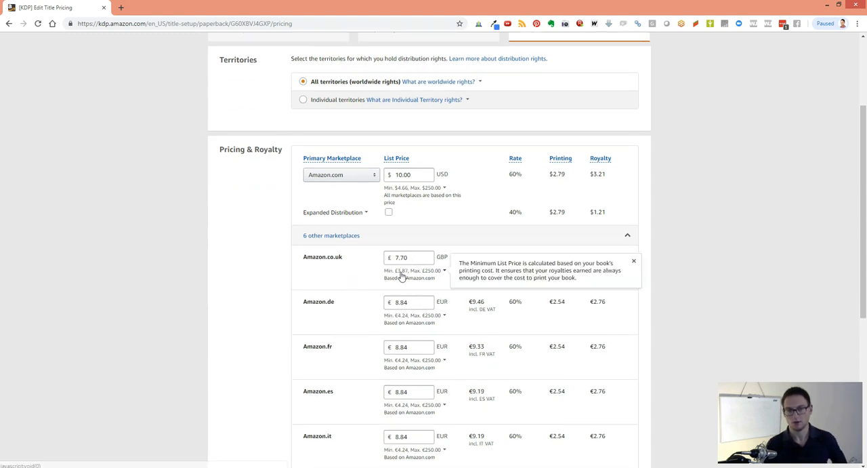
scroll(402, 325, "down", 1)
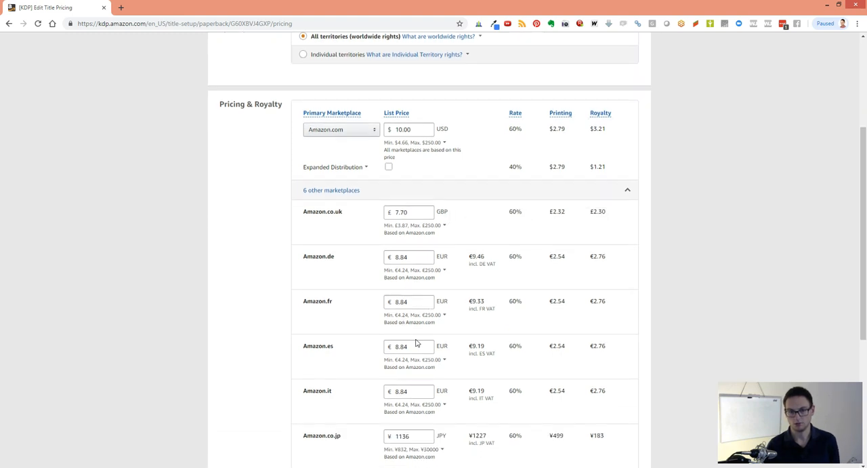
scroll(418, 335, "down", 1)
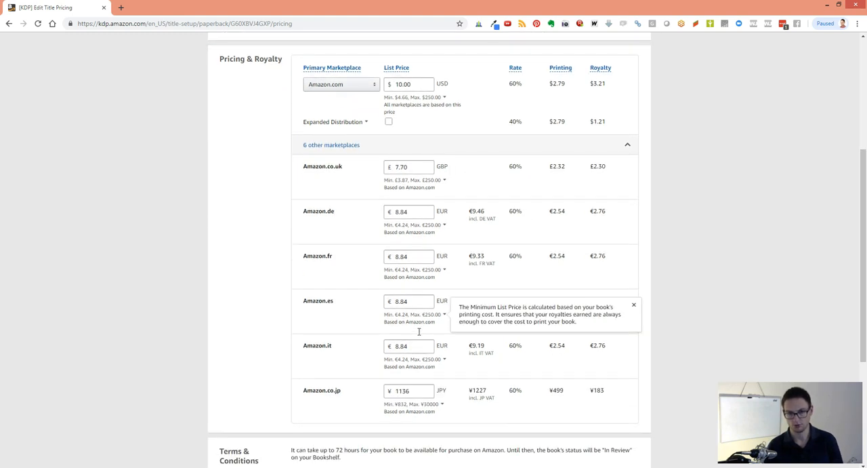
mouse_move(411, 410)
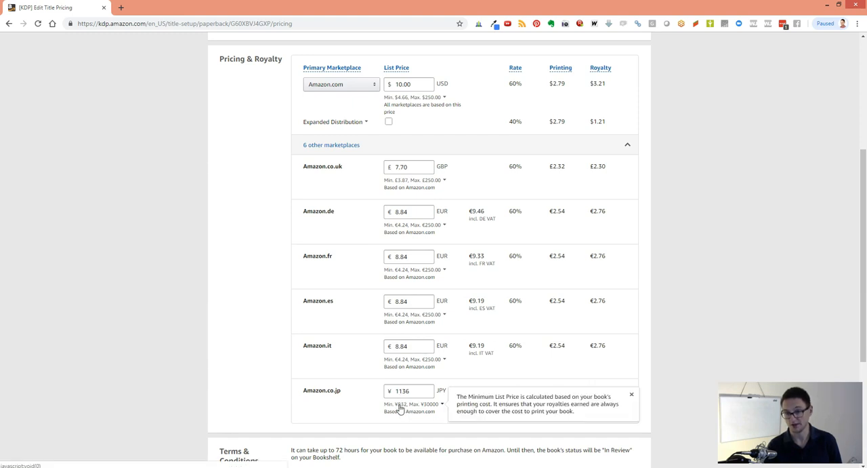
scroll(309, 352, "down", 1)
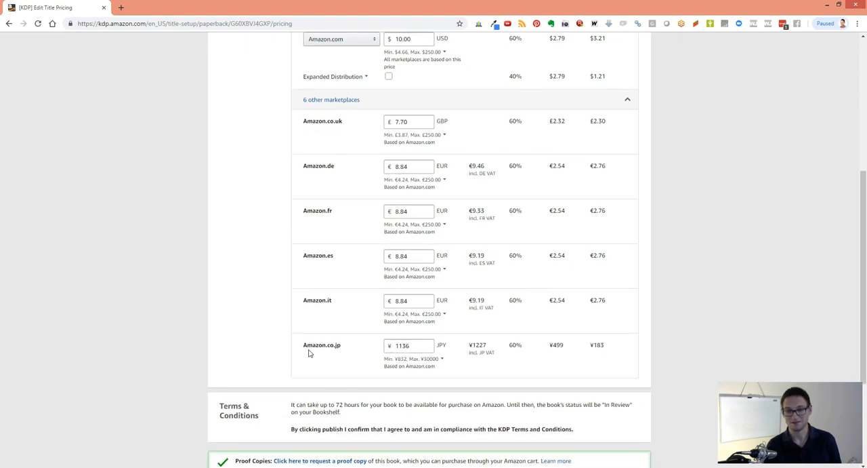
scroll(309, 352, "down", 2)
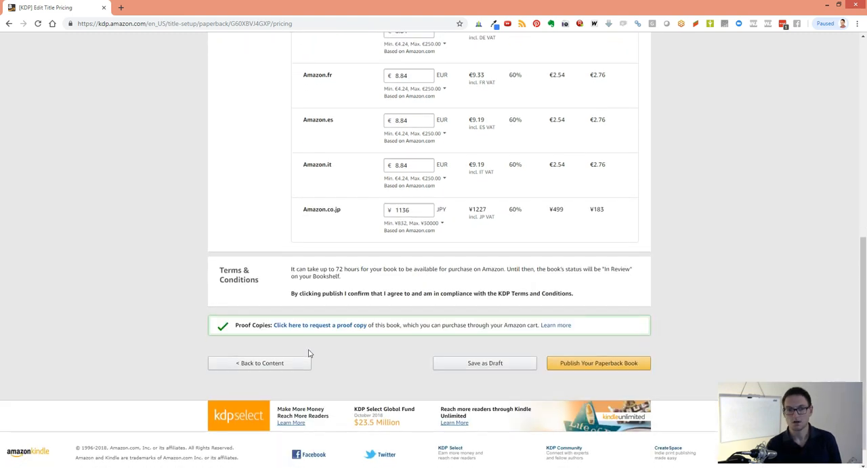
Review the territories and the Amazon.com list price, printing cost and royalty, and check the terms and publishing options again
scroll(309, 353, "up", 4)
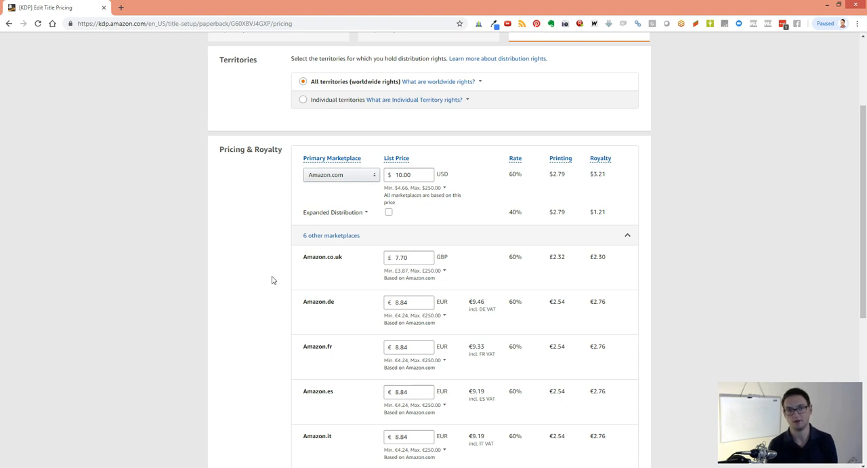
scroll(265, 279, "up", 2)
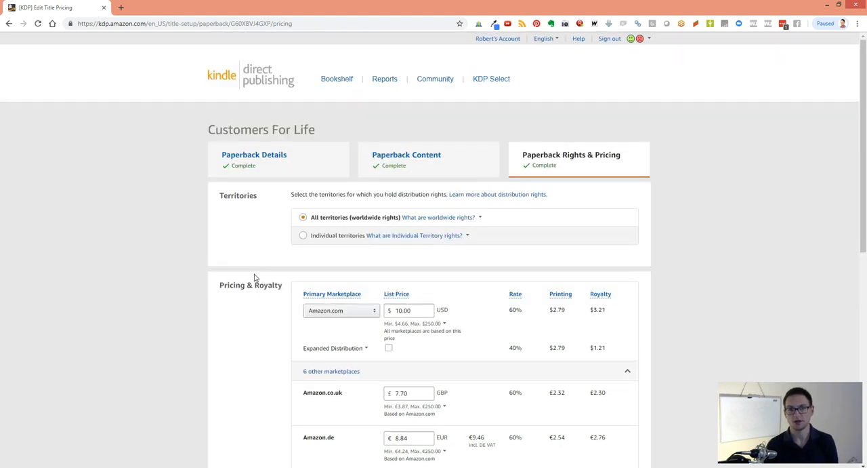
scroll(255, 278, "down", 1)
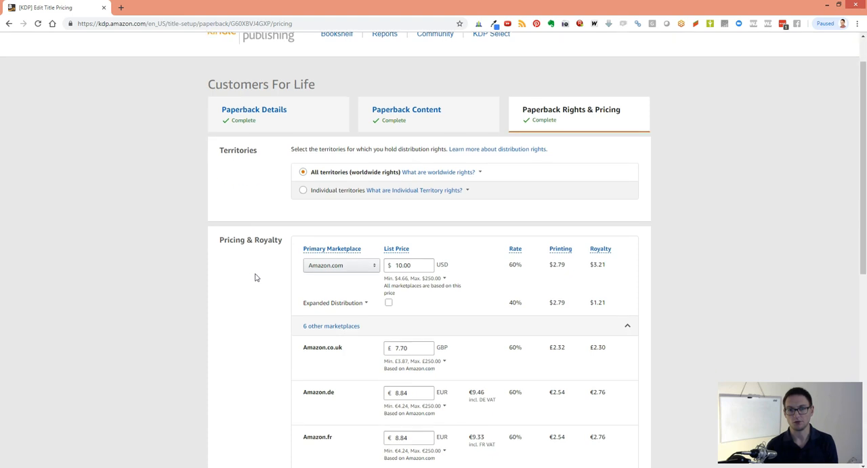
left_click(402, 282)
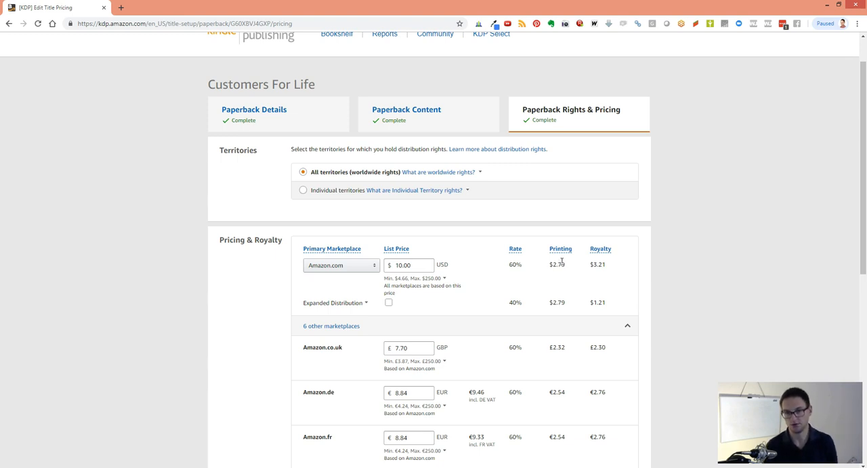
scroll(558, 283, "down", 1)
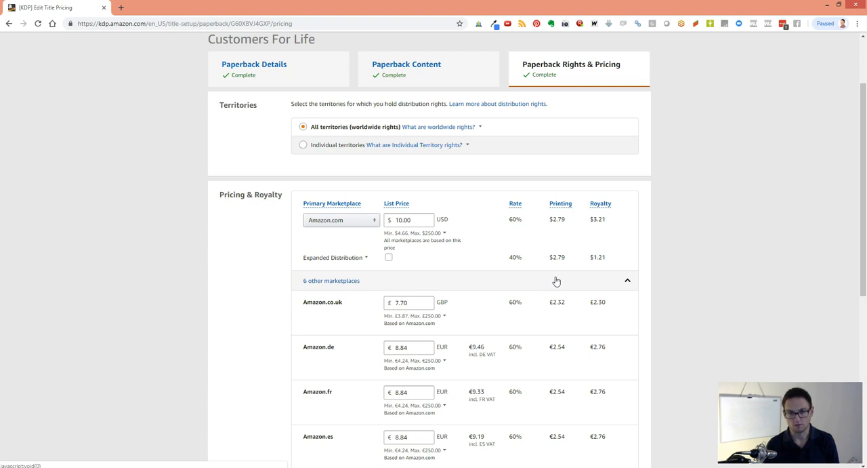
scroll(556, 280, "down", 5)
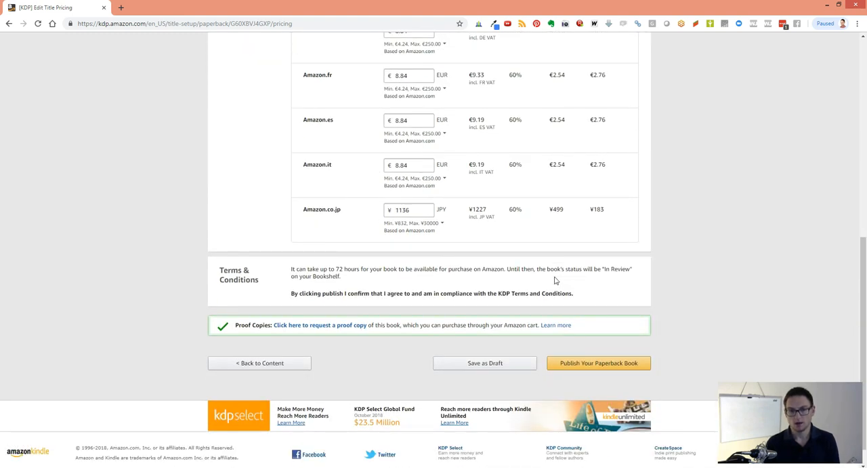
scroll(556, 280, "up", 6)
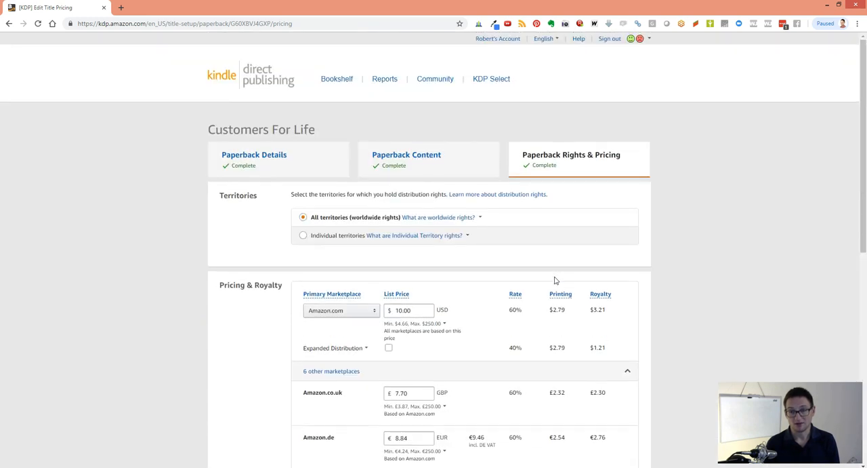